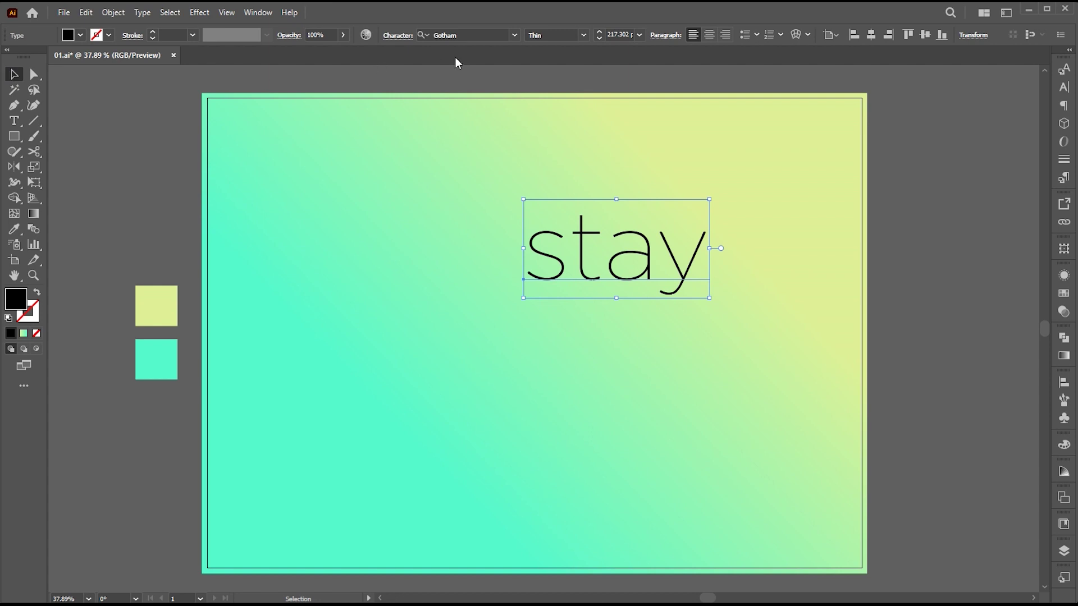
# Step: Set the word in the Modak font and change its case to uppercase STAY
pyautogui.click(513, 36)
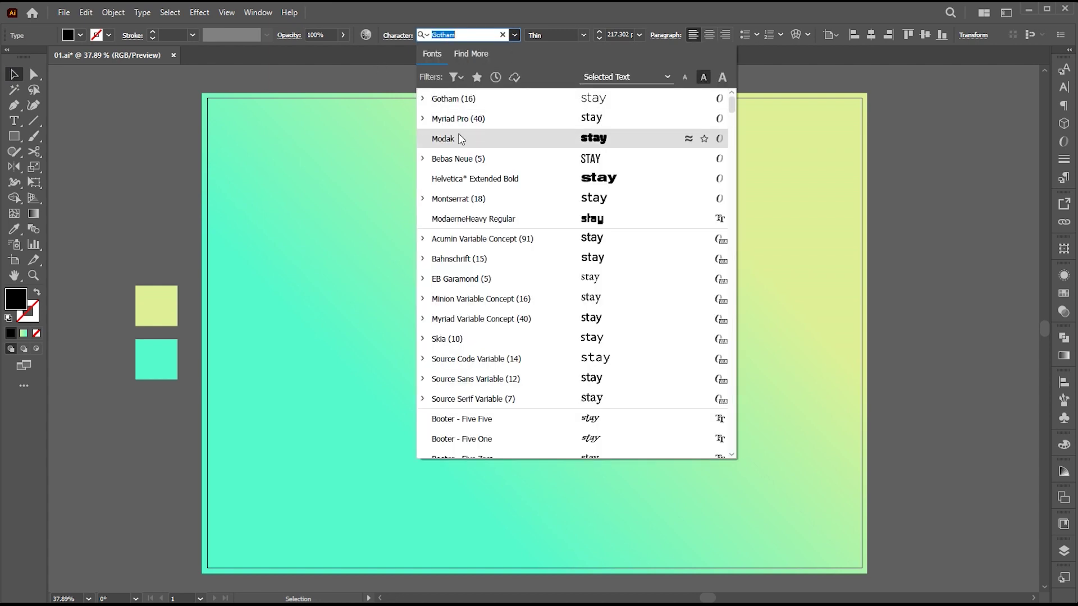
pyautogui.click(448, 145)
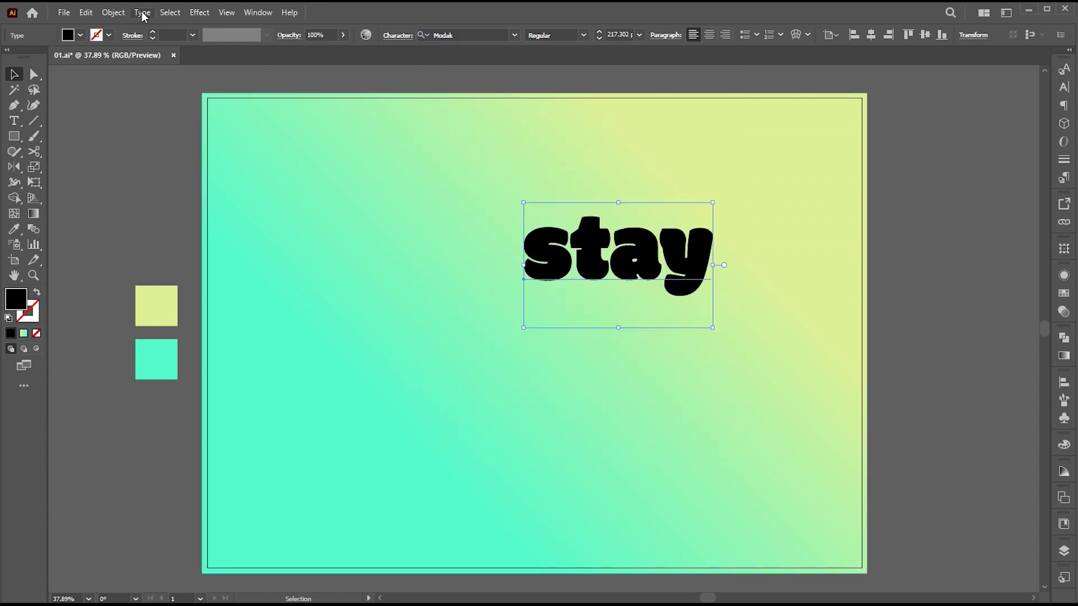
pyautogui.click(142, 12)
pyautogui.moveTo(258, 216)
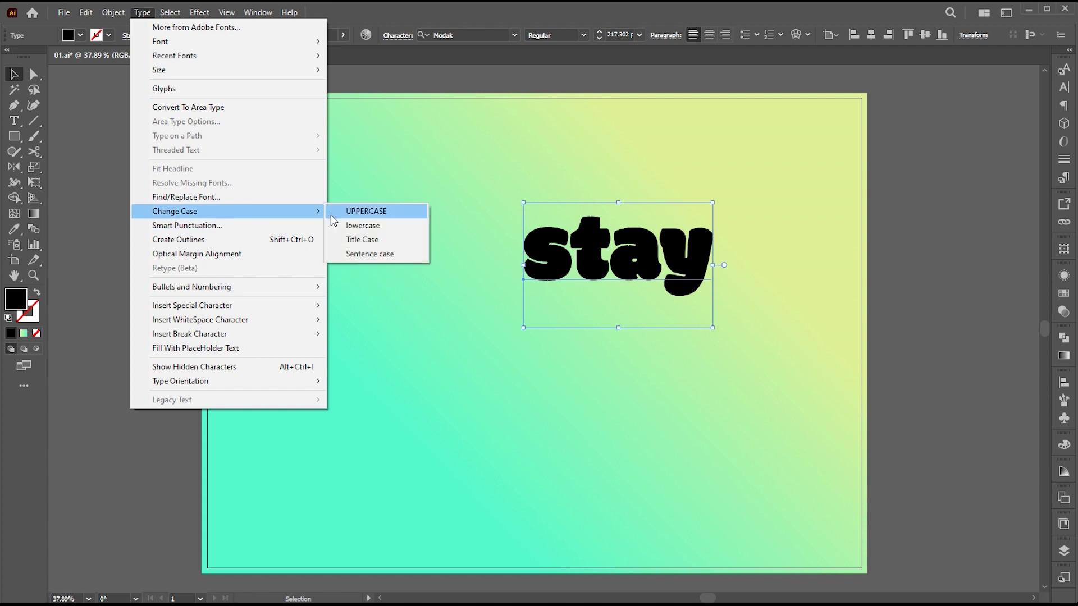
pyautogui.click(382, 212)
# Step: Enlarge STAY to 335.906 pt, fill it with the pale yellow swatch, and shift it lower
pyautogui.moveTo(698, 278)
pyautogui.mouseDown()
pyautogui.moveTo(654, 275)
pyautogui.moveTo(753, 265)
pyautogui.moveTo(690, 273)
pyautogui.mouseUp()
pyautogui.press('i')
pyautogui.click(159, 313)
pyautogui.press('v')
pyautogui.moveTo(599, 281); pyautogui.dragTo(617, 289)
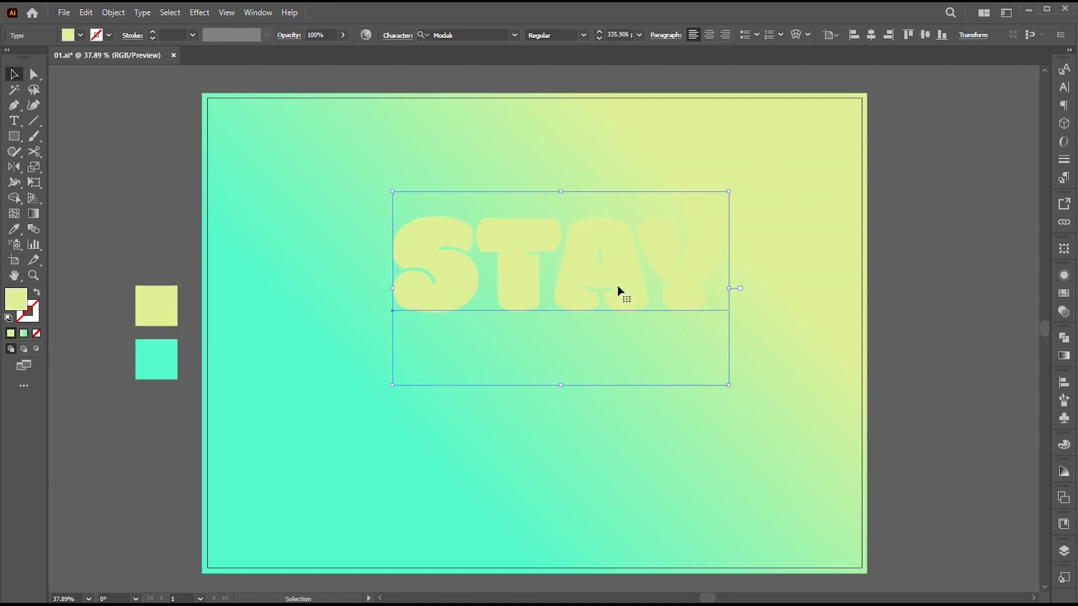
pyautogui.click(200, 16)
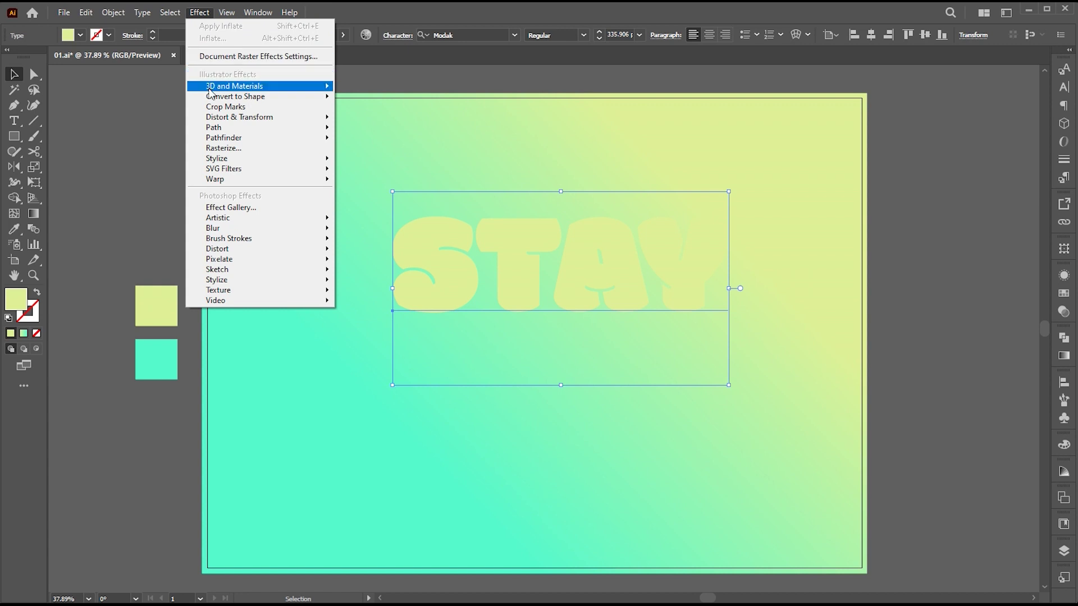
# Step: Apply the Inflate 3D effect to STAY with 90 px depth and volume lowered to 41%
pyautogui.moveTo(230, 86)
pyautogui.click(370, 118)
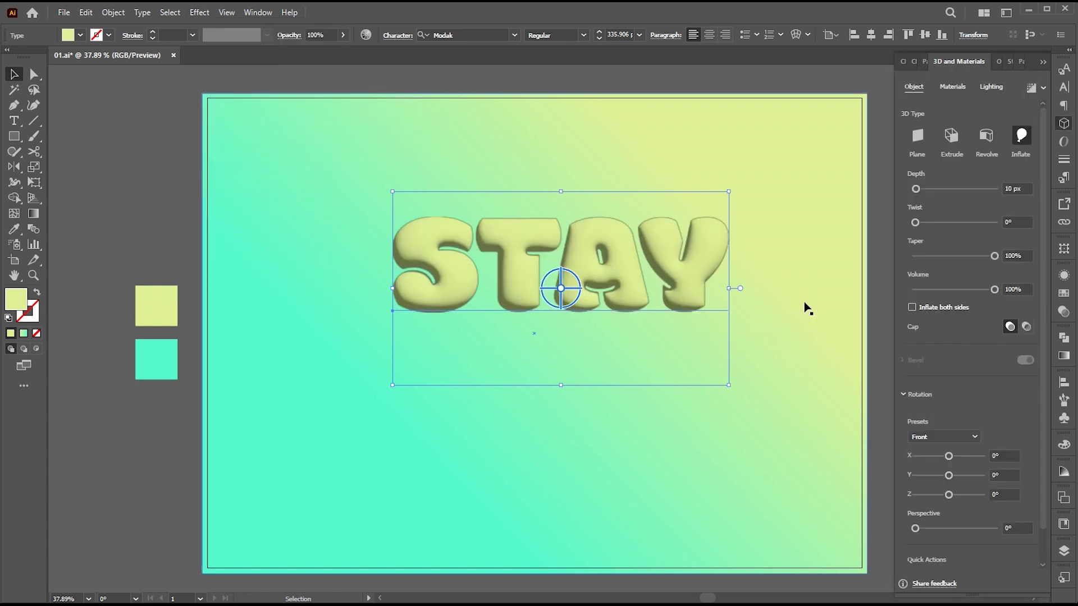
pyautogui.click(1019, 189)
pyautogui.write('60')
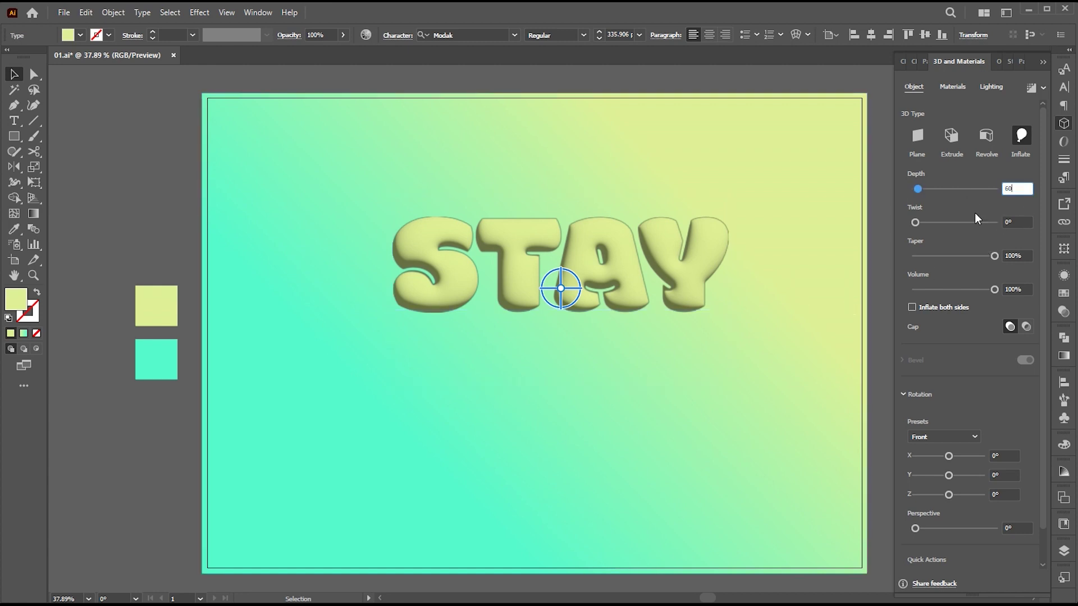
pyautogui.moveTo(993, 295); pyautogui.dragTo(949, 294)
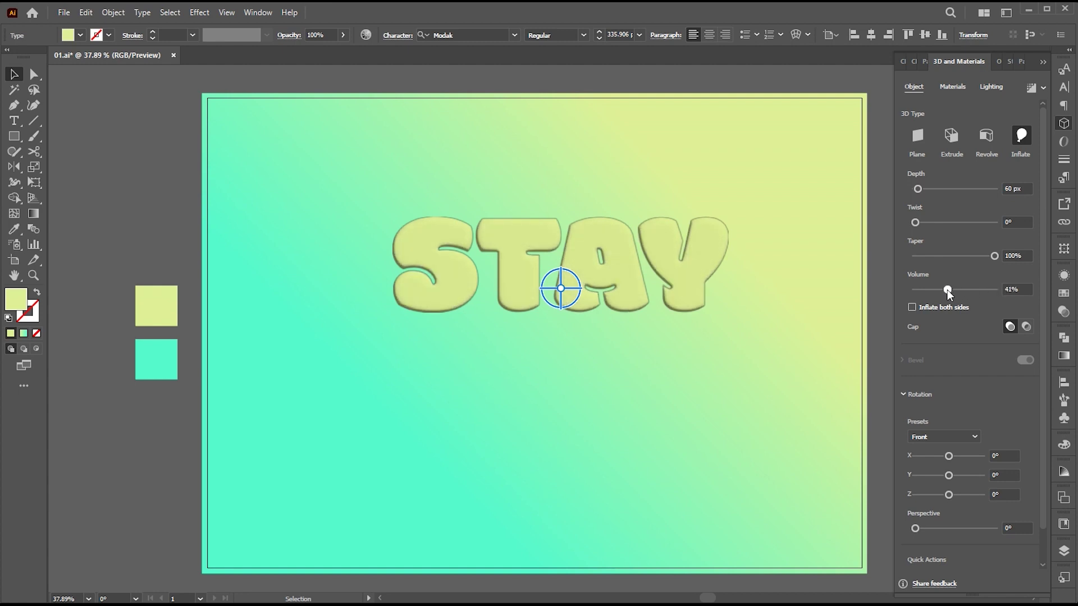
pyautogui.click(1016, 188)
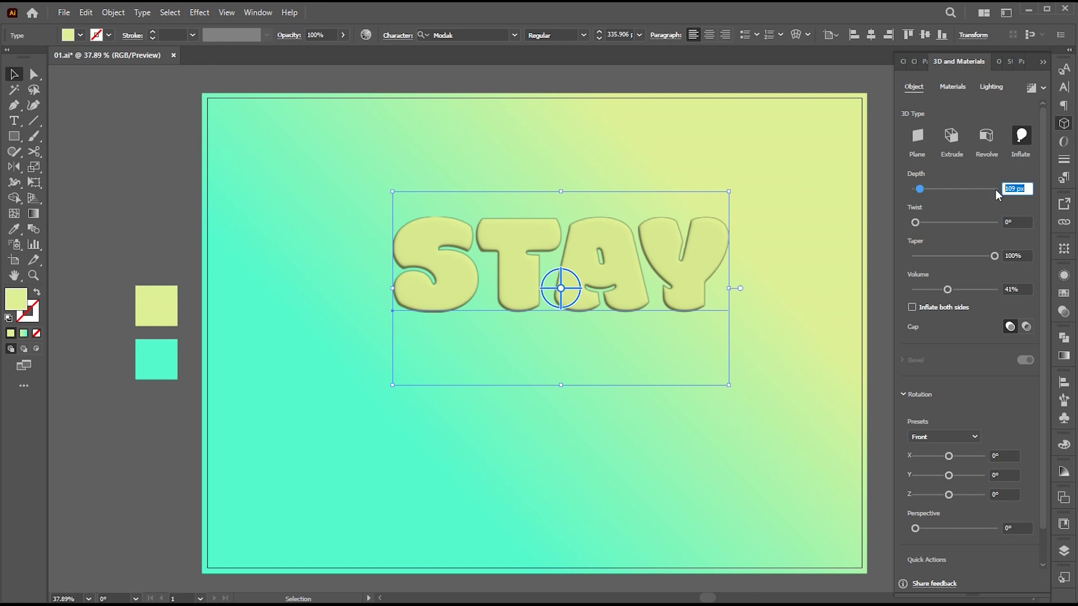
pyautogui.write('30')
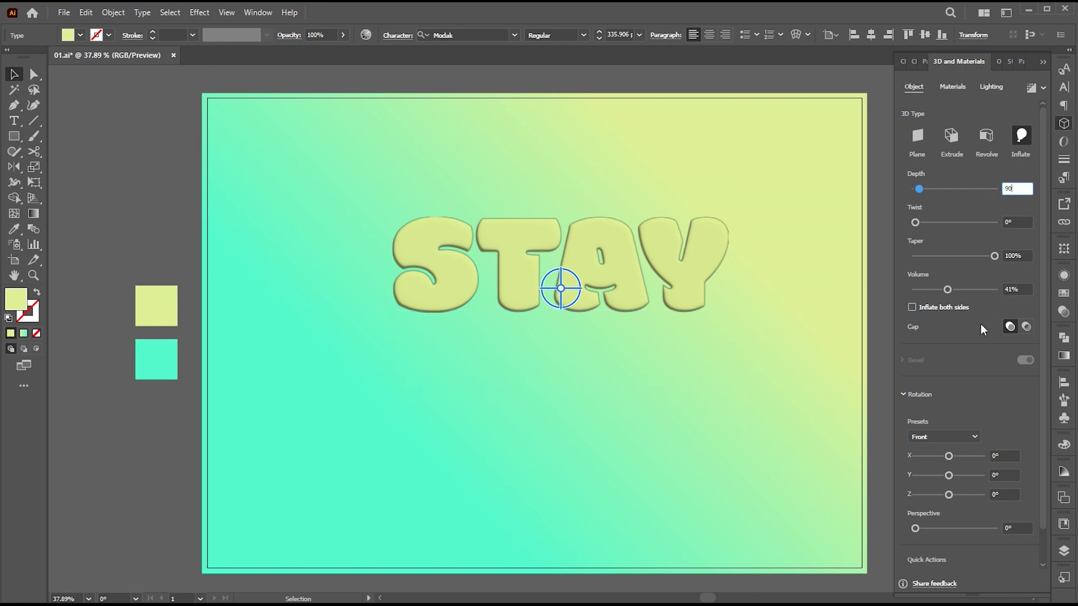
# Step: Rotate the inflated STAY to the Isometric Left preset
pyautogui.click(958, 440)
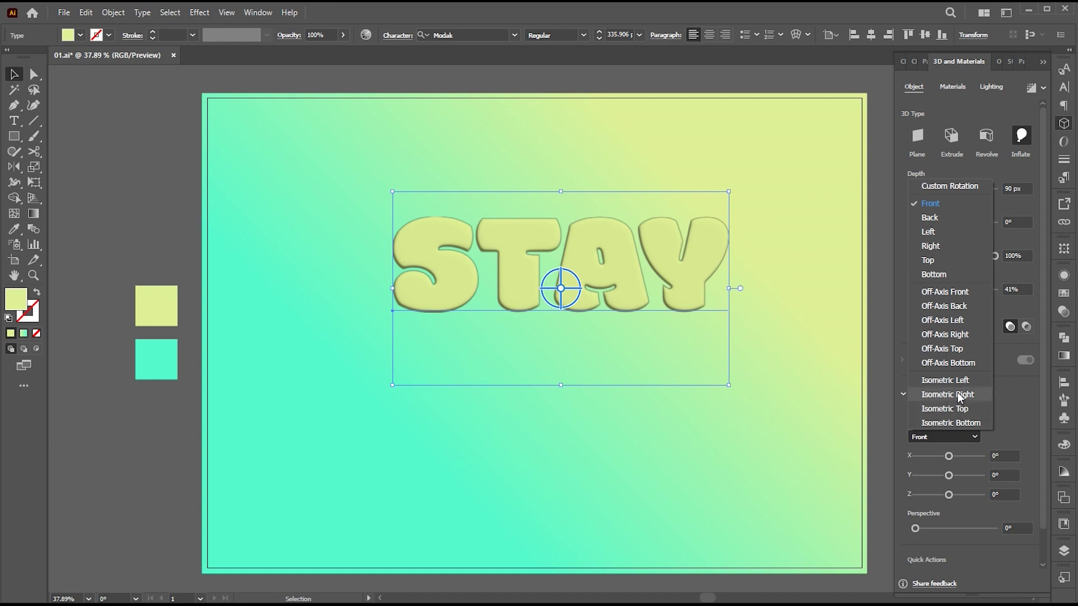
pyautogui.click(945, 381)
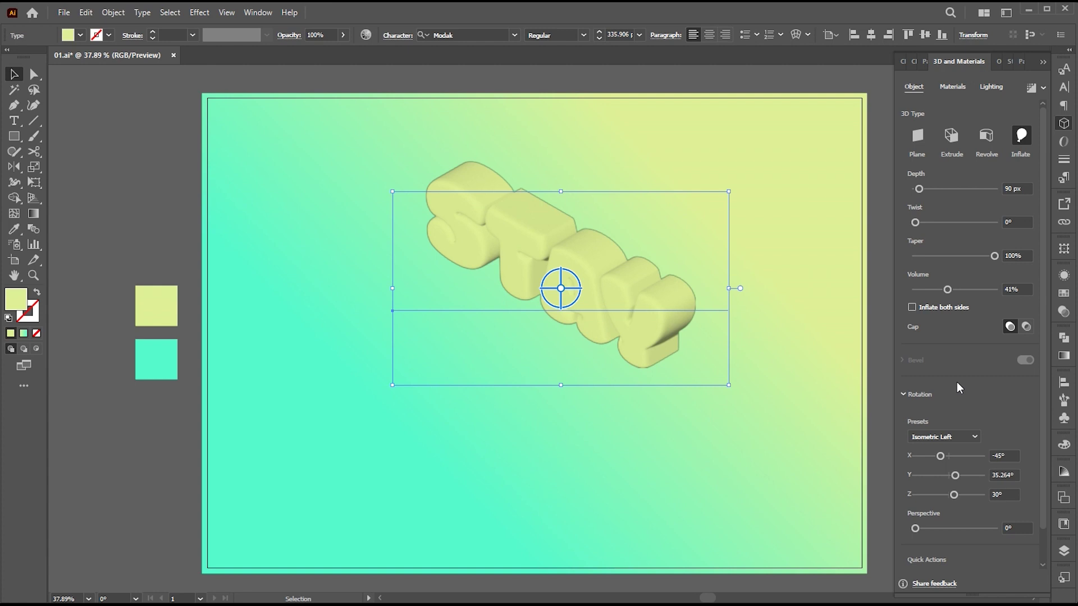
pyautogui.click(953, 87)
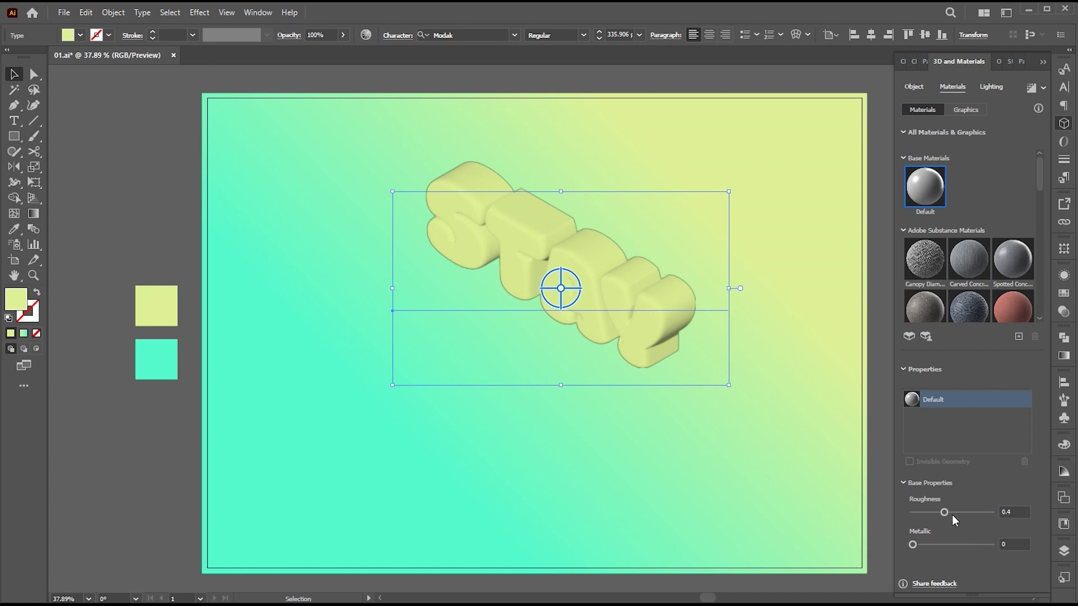
# Step: Lower roughness to 0.29; light STAY at 114% intensity, -19°, 34° height, 89% softness, 61% ambient
pyautogui.moveTo(944, 513); pyautogui.dragTo(910, 512)
pyautogui.click(990, 87)
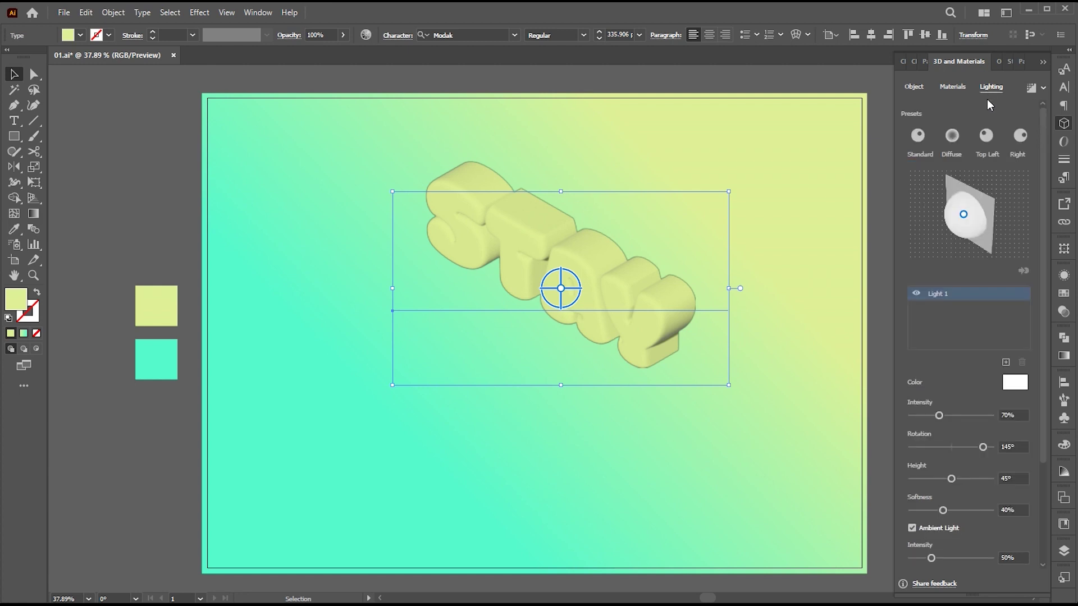
pyautogui.moveTo(1042, 318); pyautogui.dragTo(1035, 390)
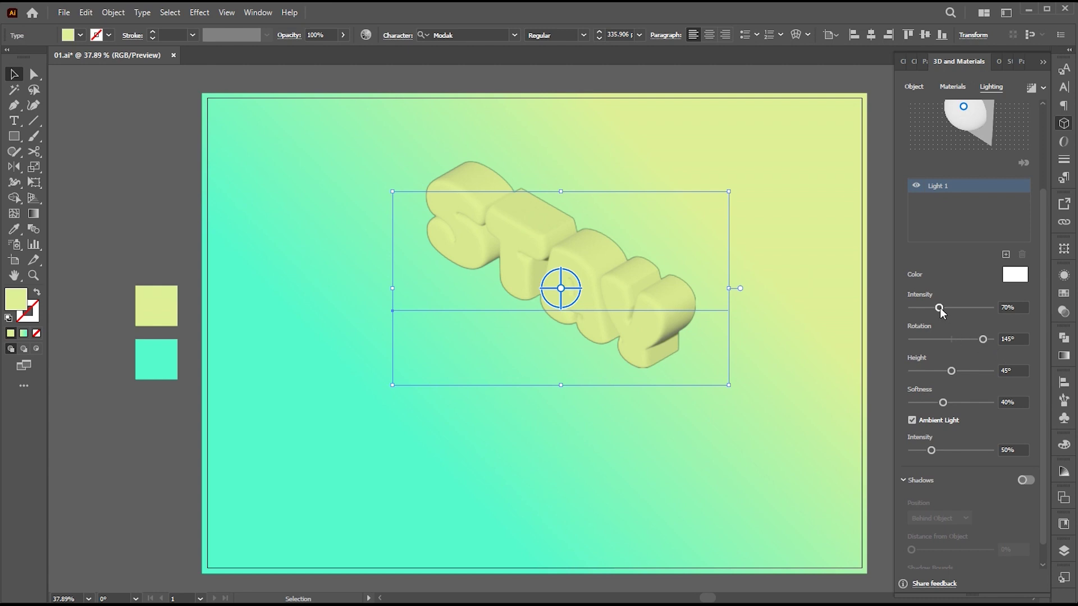
pyautogui.moveTo(940, 308); pyautogui.dragTo(958, 309)
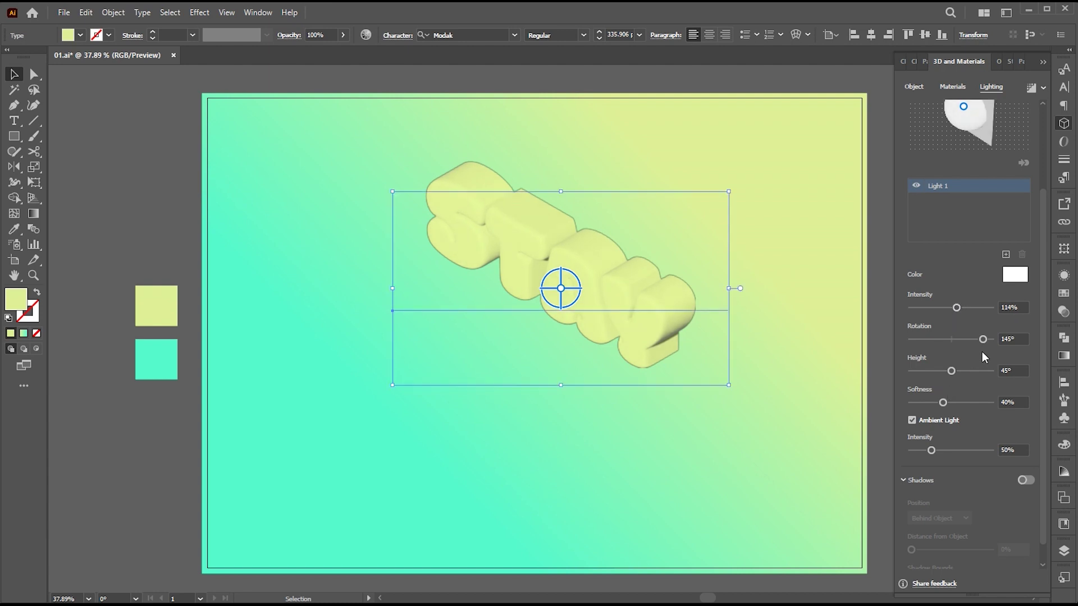
pyautogui.moveTo(983, 340); pyautogui.dragTo(948, 341)
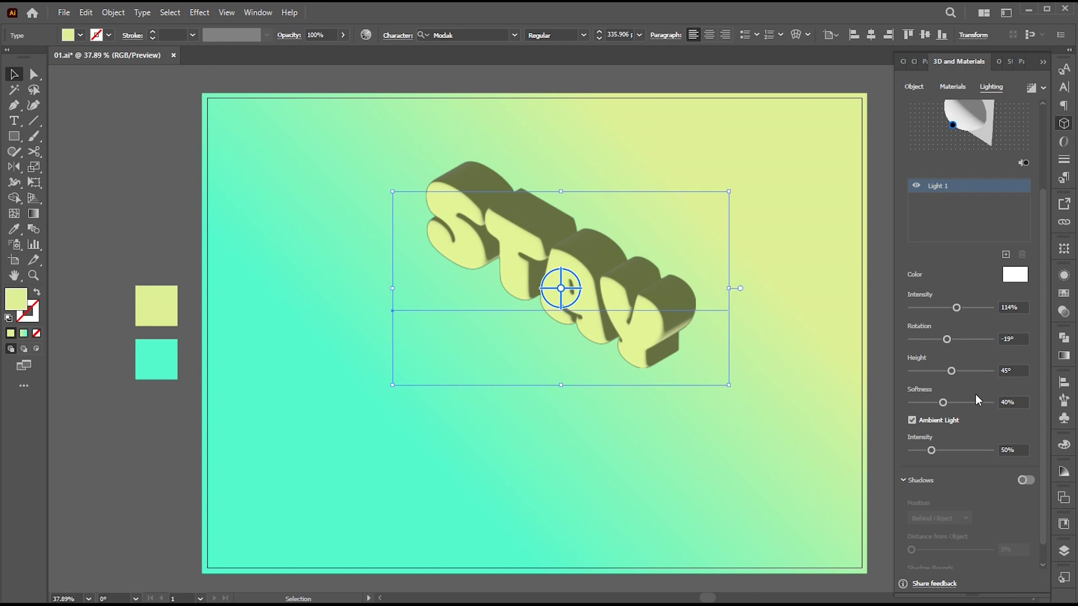
pyautogui.moveTo(952, 373); pyautogui.dragTo(982, 402)
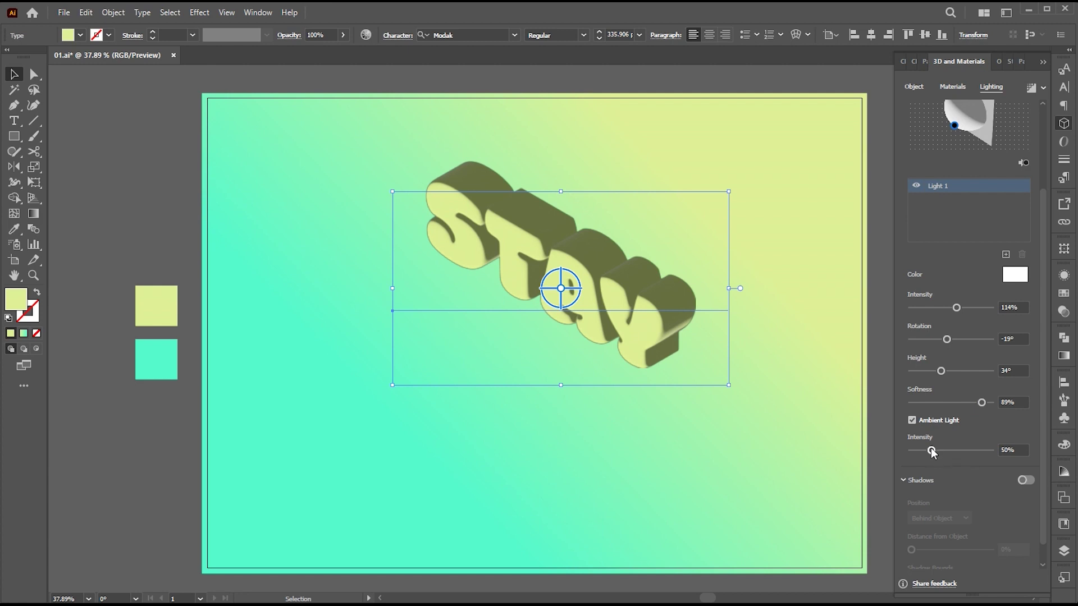
pyautogui.moveTo(932, 450)
pyautogui.mouseDown()
pyautogui.moveTo(954, 450)
pyautogui.moveTo(935, 453)
pyautogui.mouseUp()
# Step: Turn on shadows for STAY, positioned below the object
pyautogui.scroll(-1, 1043, 500)
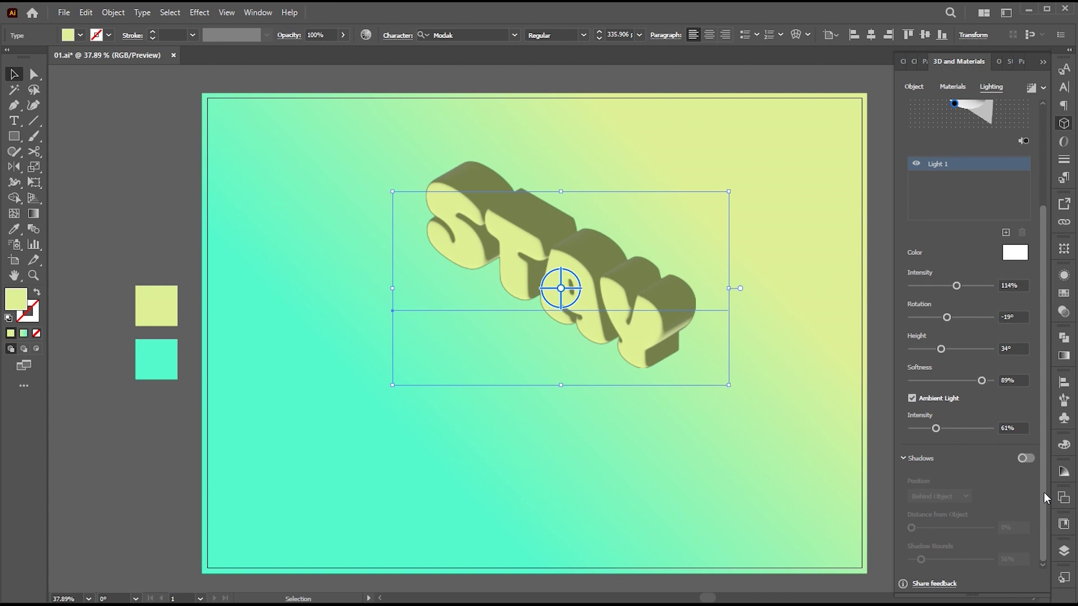
pyautogui.click(1025, 458)
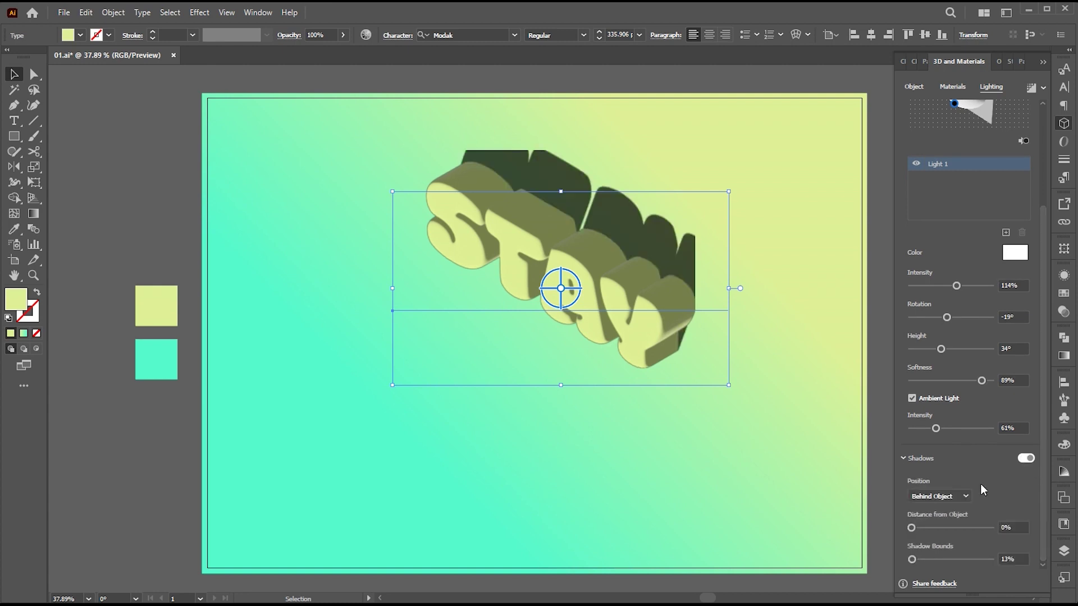
pyautogui.click(962, 497)
pyautogui.click(962, 516)
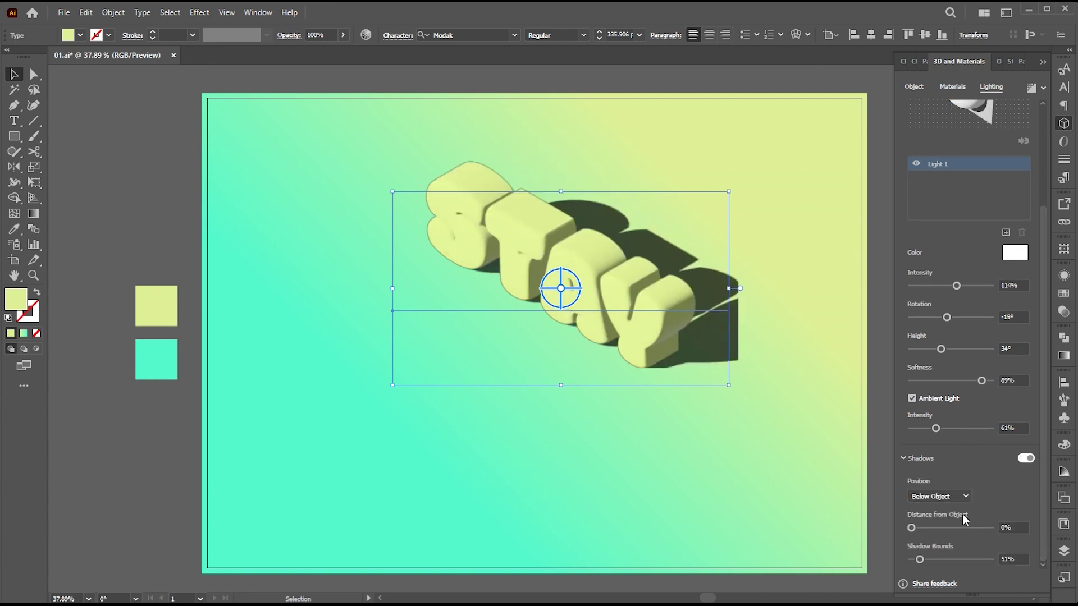
pyautogui.moveTo(921, 560); pyautogui.dragTo(999, 561)
pyautogui.scroll(3, 953, 500)
# Step: Swing the light to -28° at 65% intensity and enlarge STAY to 430.042 pt
pyautogui.moveTo(947, 386); pyautogui.dragTo(945, 356)
pyautogui.moveTo(941, 417); pyautogui.dragTo(943, 417)
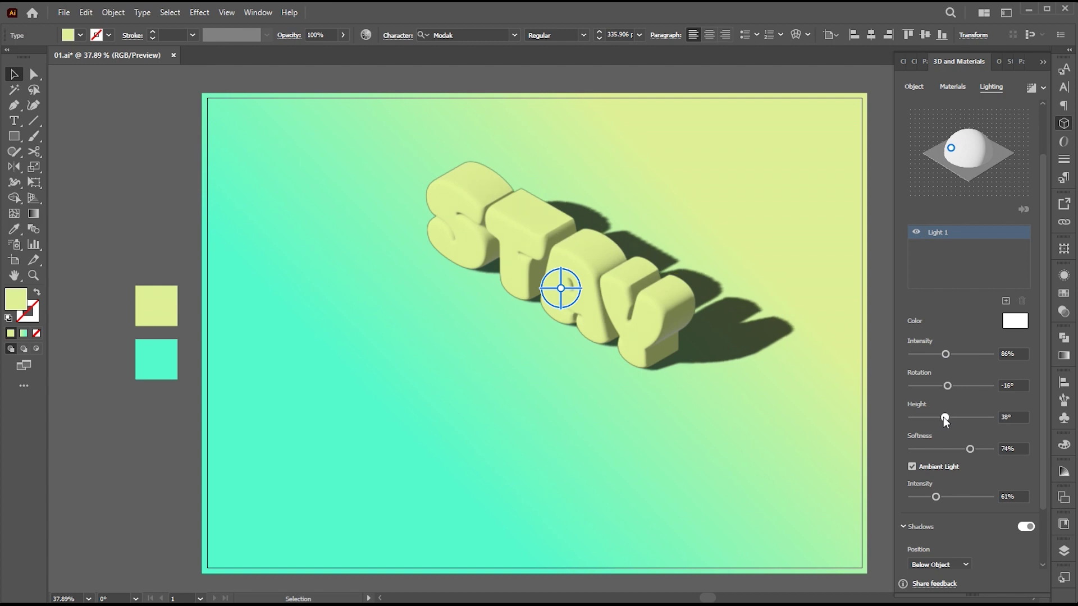
pyautogui.scroll(-3, 943, 422)
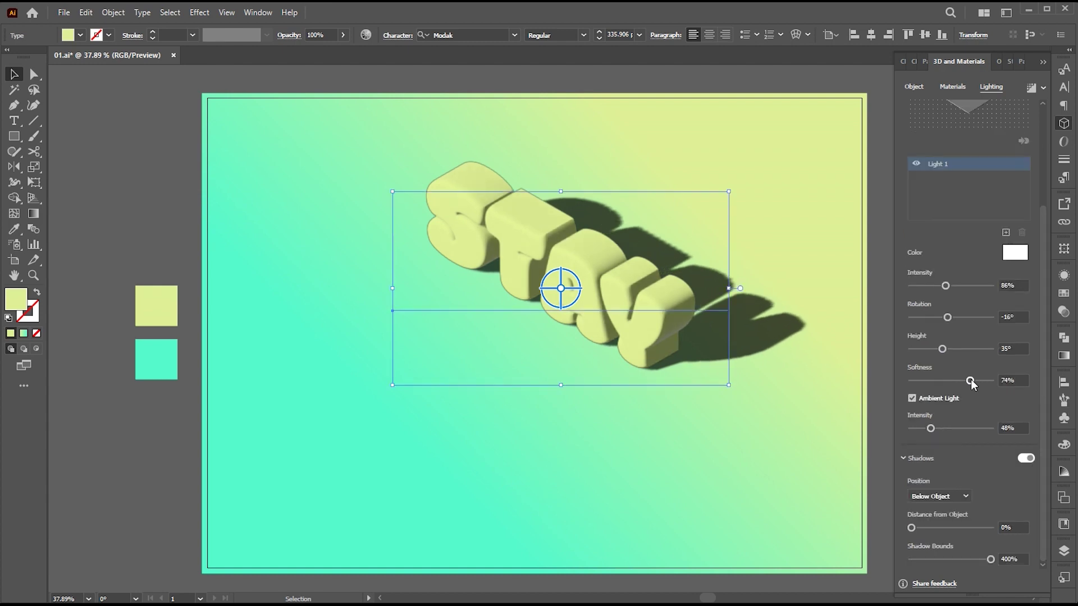
pyautogui.moveTo(942, 349); pyautogui.dragTo(946, 318)
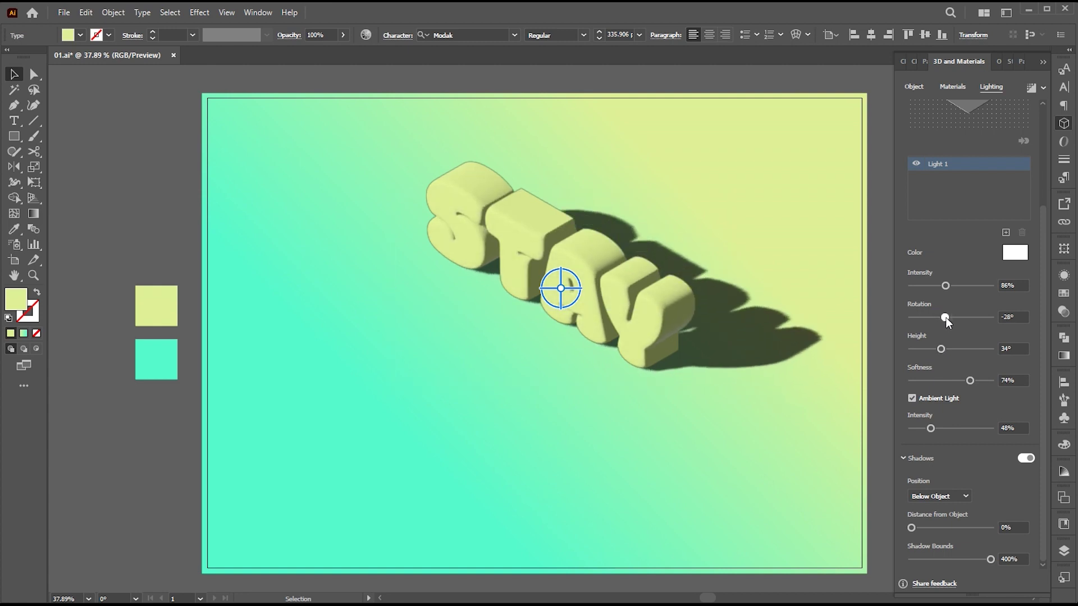
pyautogui.moveTo(946, 285); pyautogui.dragTo(952, 286)
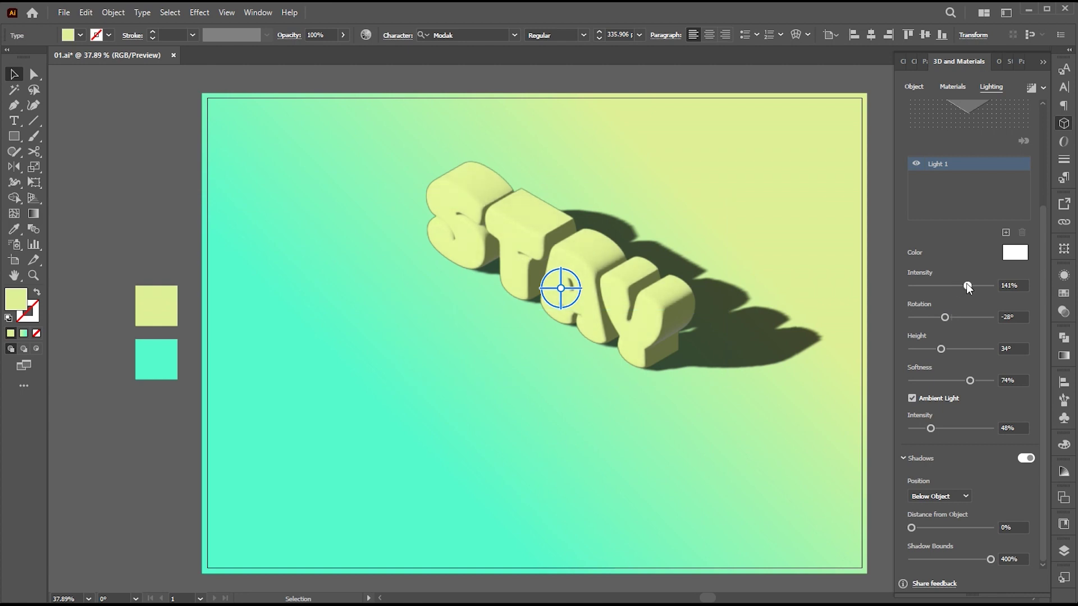
pyautogui.moveTo(965, 284); pyautogui.dragTo(935, 285)
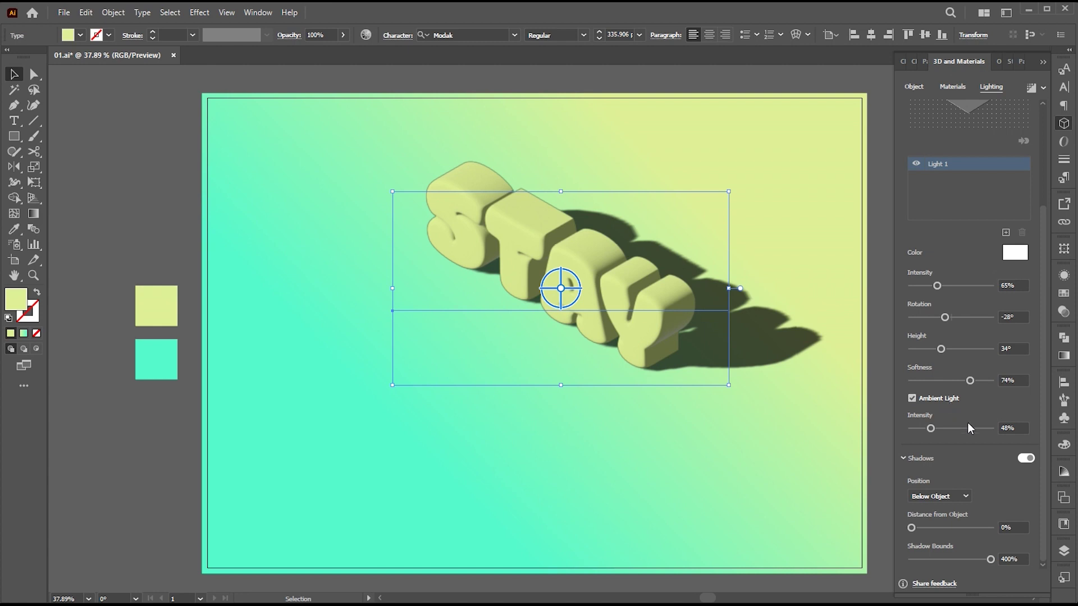
pyautogui.moveTo(729, 288); pyautogui.dragTo(778, 287)
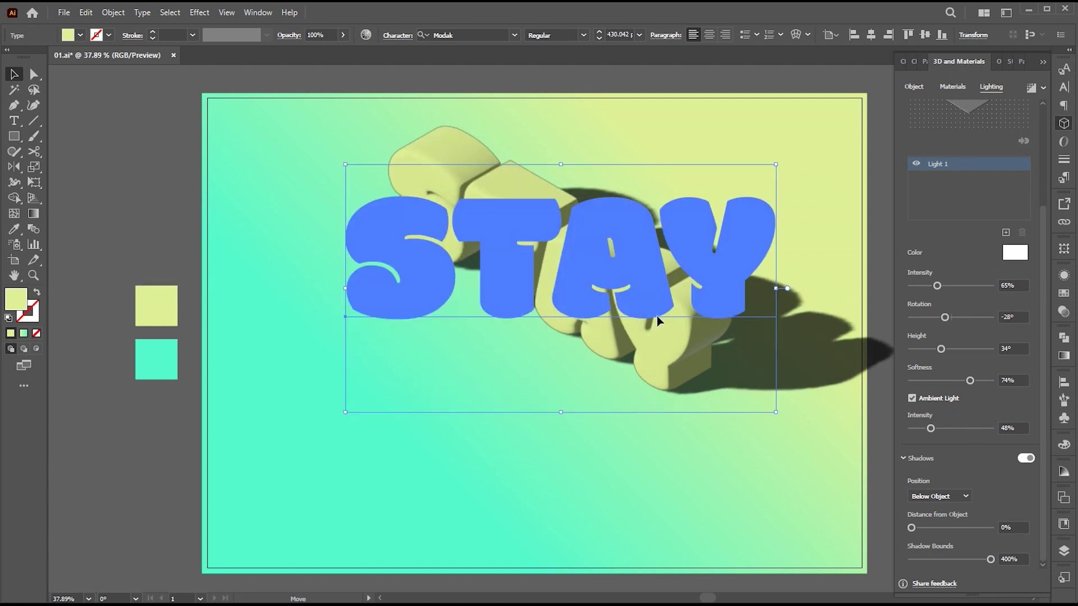
# Step: Make a 196.638 pt teal copy beneath STAY and retype its text as FOCUSED
pyautogui.moveTo(651, 313); pyautogui.dragTo(644, 405)
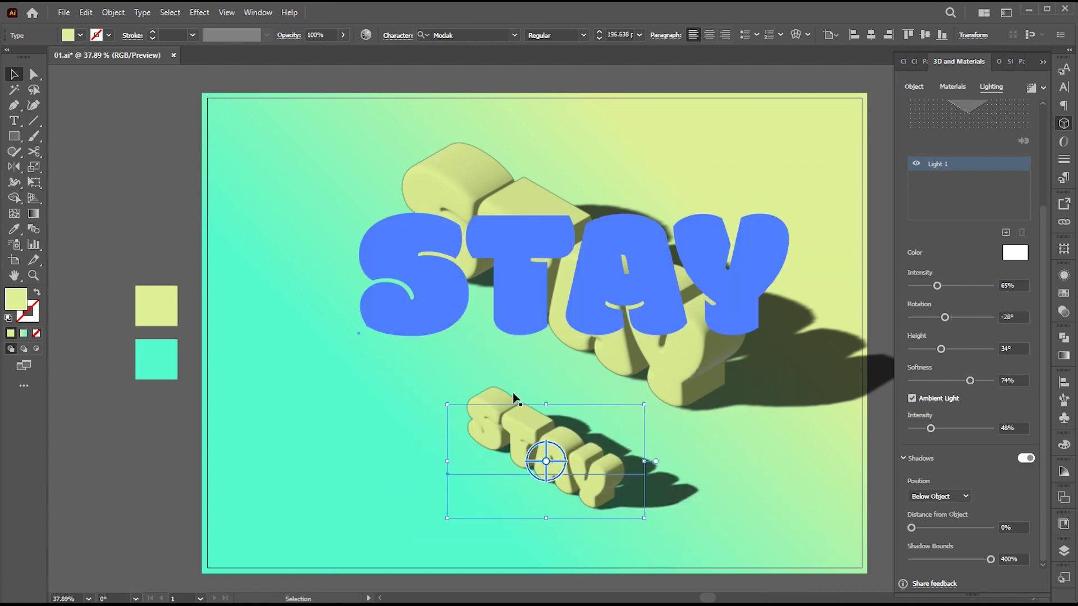
pyautogui.click(156, 359)
pyautogui.moveTo(558, 472); pyautogui.dragTo(557, 471)
pyautogui.doubleClick(605, 460)
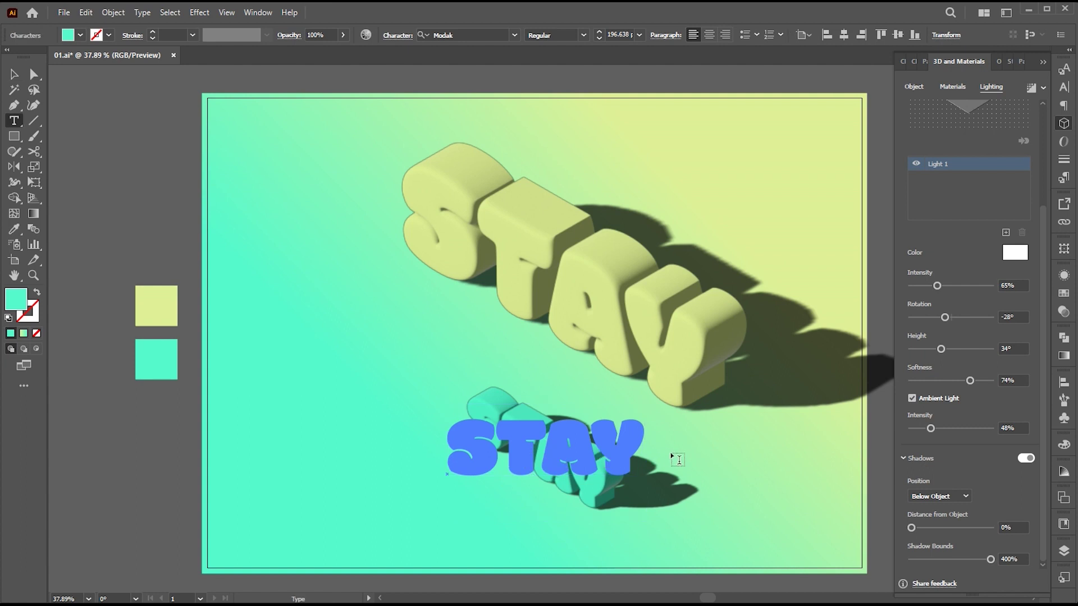
pyautogui.write('F')
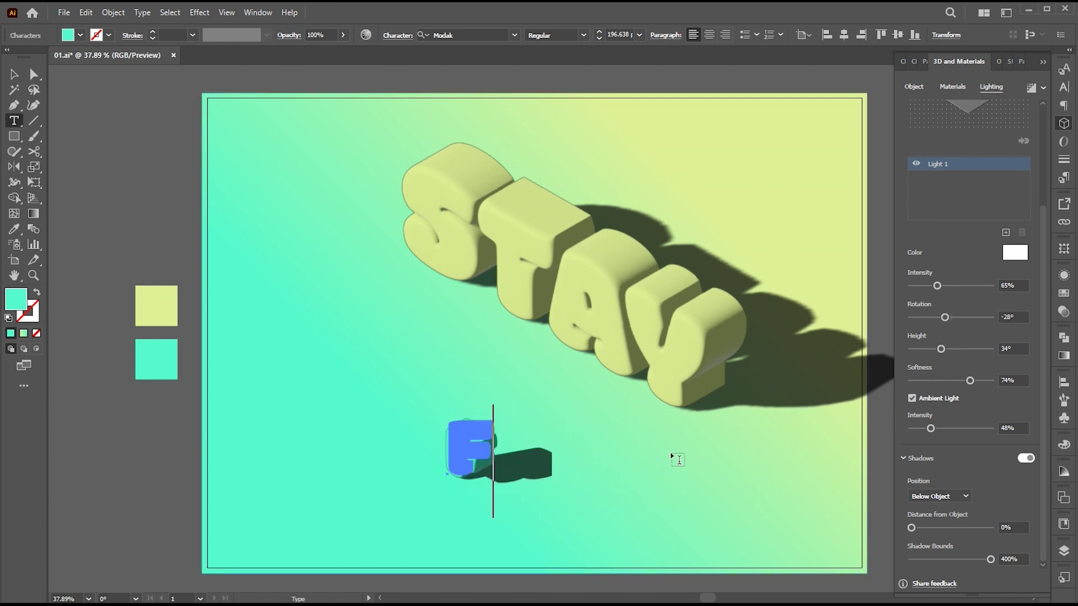
pyautogui.write('OCU')
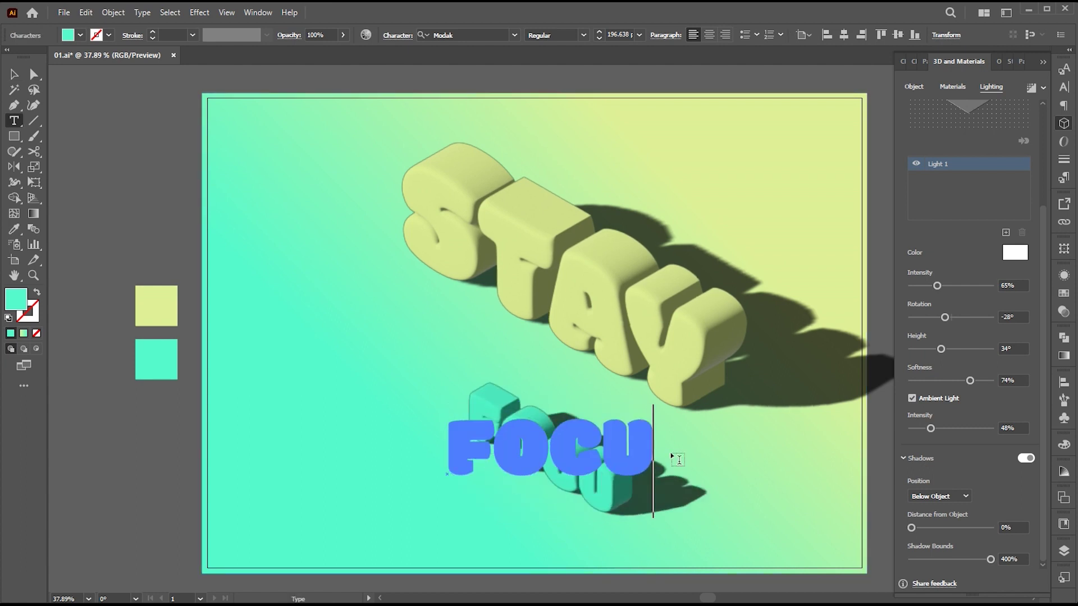
pyautogui.write('SE')
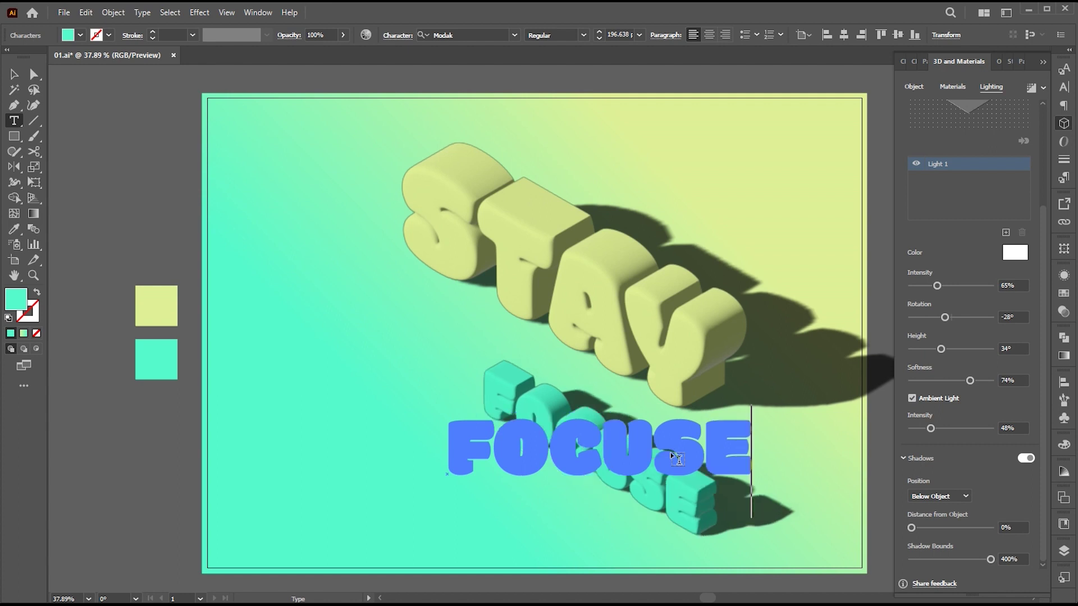
pyautogui.write('D')
pyautogui.doubleClick(671, 452)
pyautogui.press('Escape')
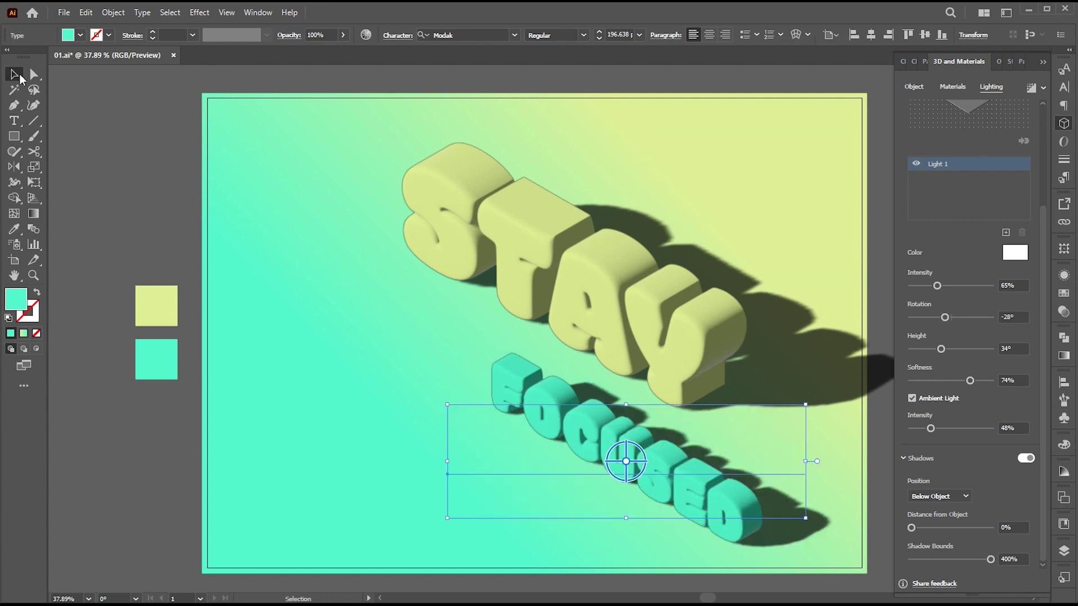
# Step: Rotate FOCUSED to the Isometric Top preset
pyautogui.click(914, 86)
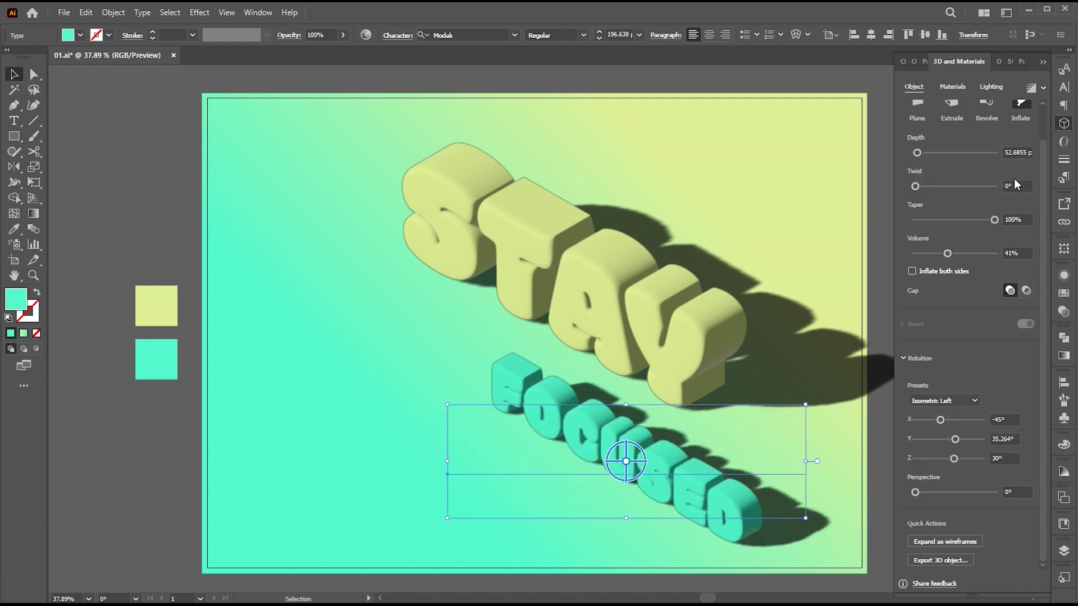
pyautogui.click(964, 404)
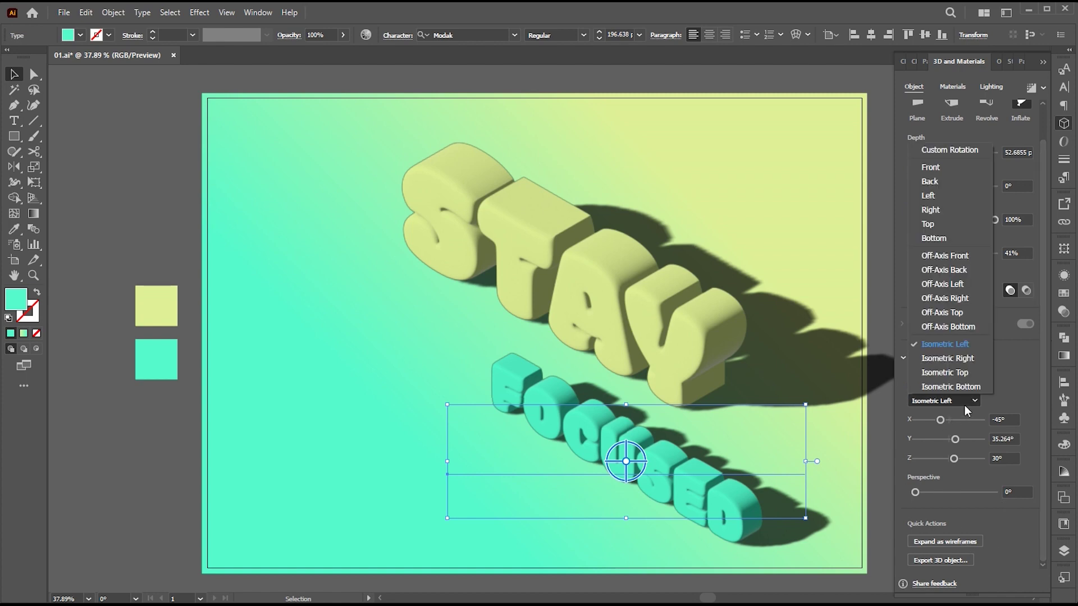
pyautogui.click(954, 374)
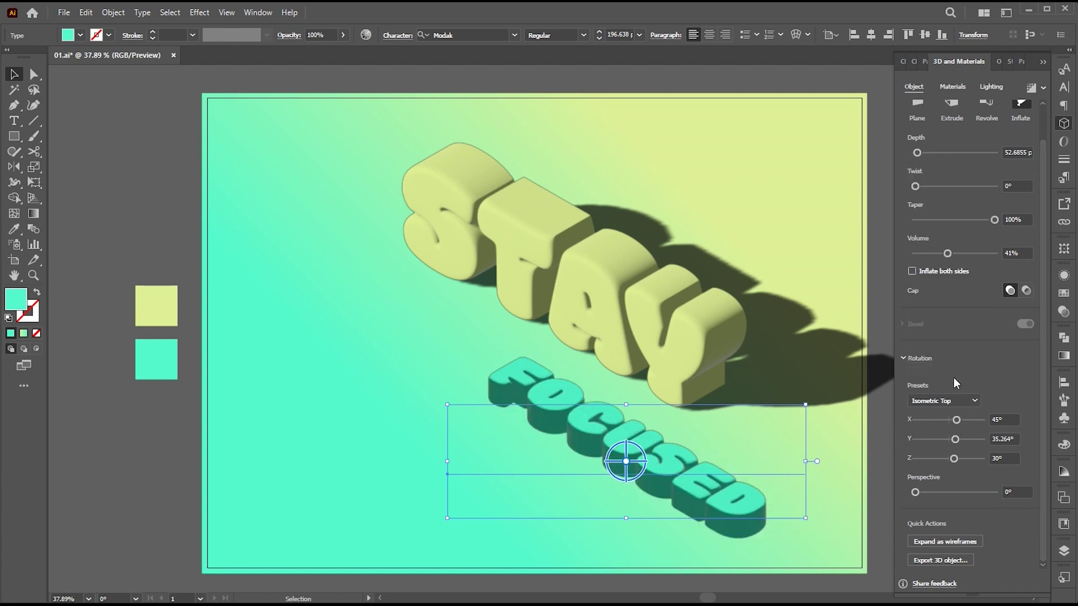
# Step: Set FOCUSED's shadow position to Behind Object
pyautogui.click(954, 88)
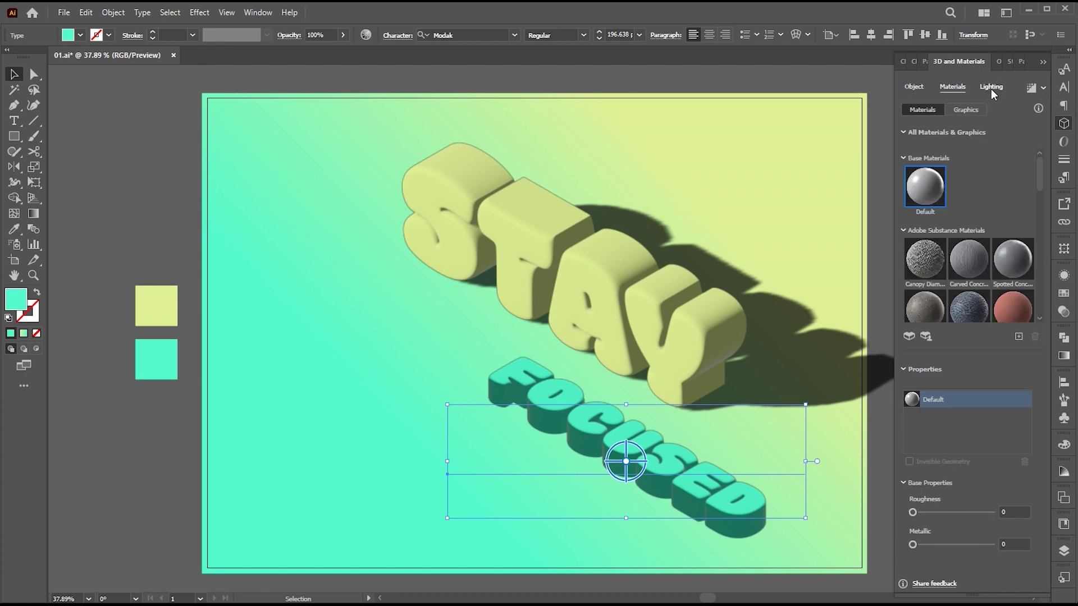
pyautogui.click(992, 88)
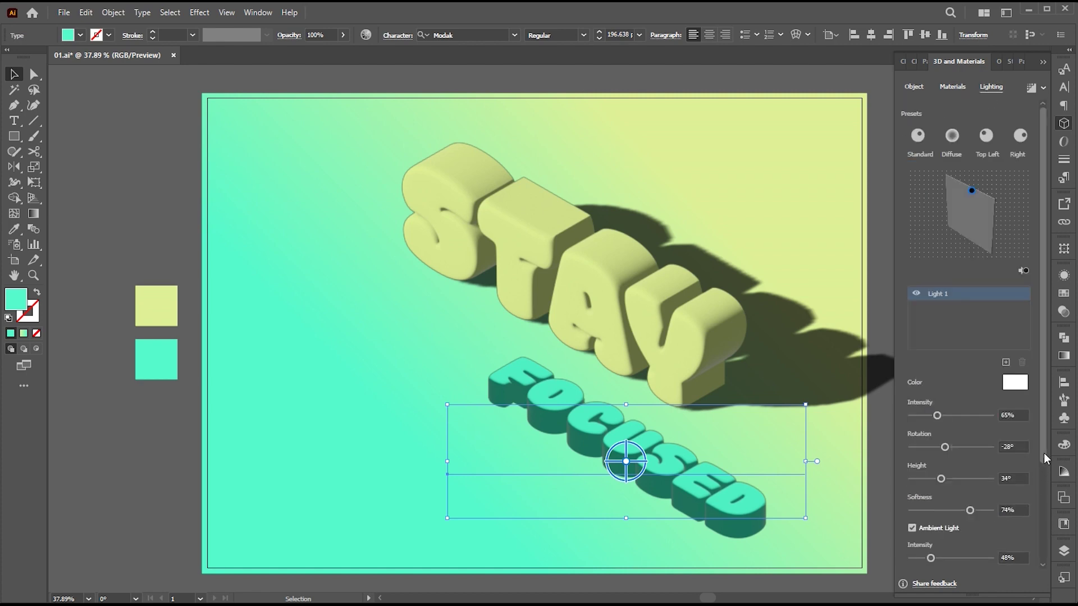
pyautogui.moveTo(1044, 453); pyautogui.dragTo(1046, 571)
pyautogui.click(959, 498)
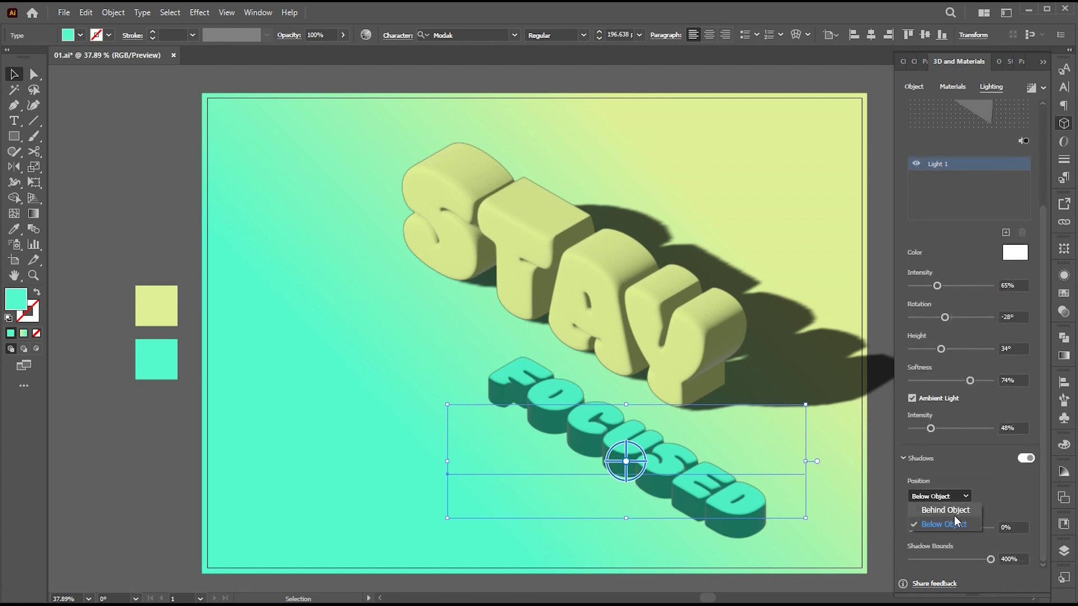
pyautogui.click(955, 515)
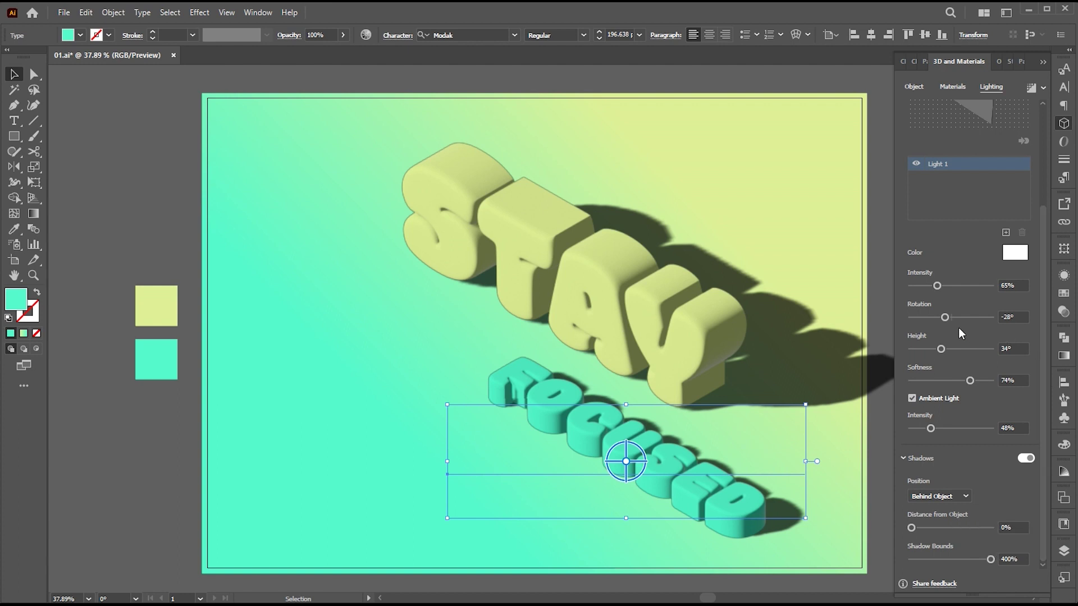
# Step: Set FOCUSED's light to -48° rotation, 58% intensity, 27° height, and move it up-left
pyautogui.moveTo(946, 318); pyautogui.dragTo(941, 317)
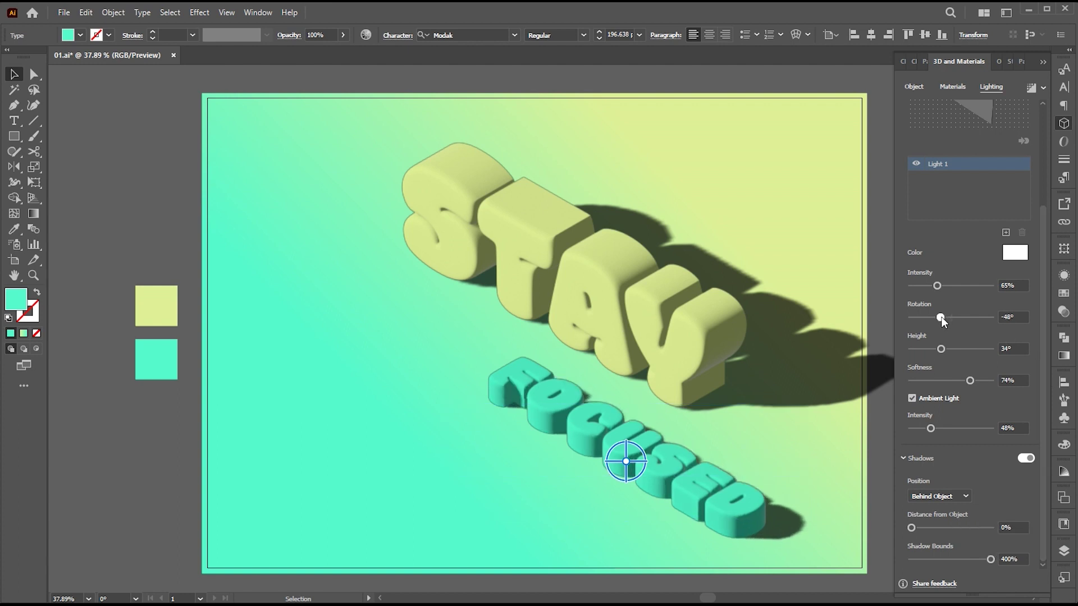
pyautogui.moveTo(937, 288); pyautogui.dragTo(935, 287)
pyautogui.moveTo(941, 349); pyautogui.dragTo(934, 349)
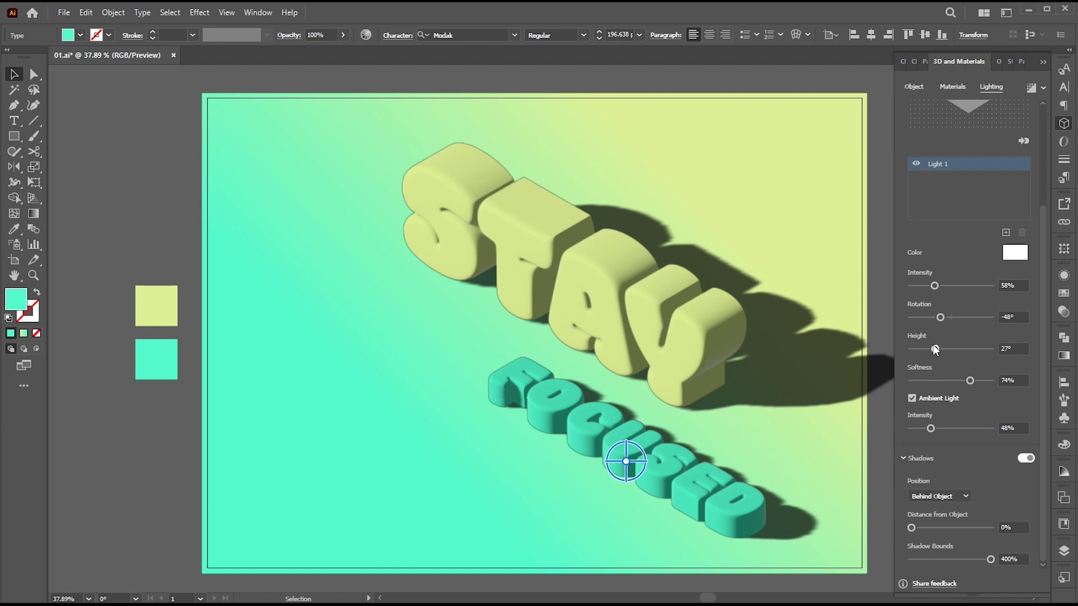
pyautogui.moveTo(704, 507); pyautogui.dragTo(549, 400)
pyautogui.click(675, 325)
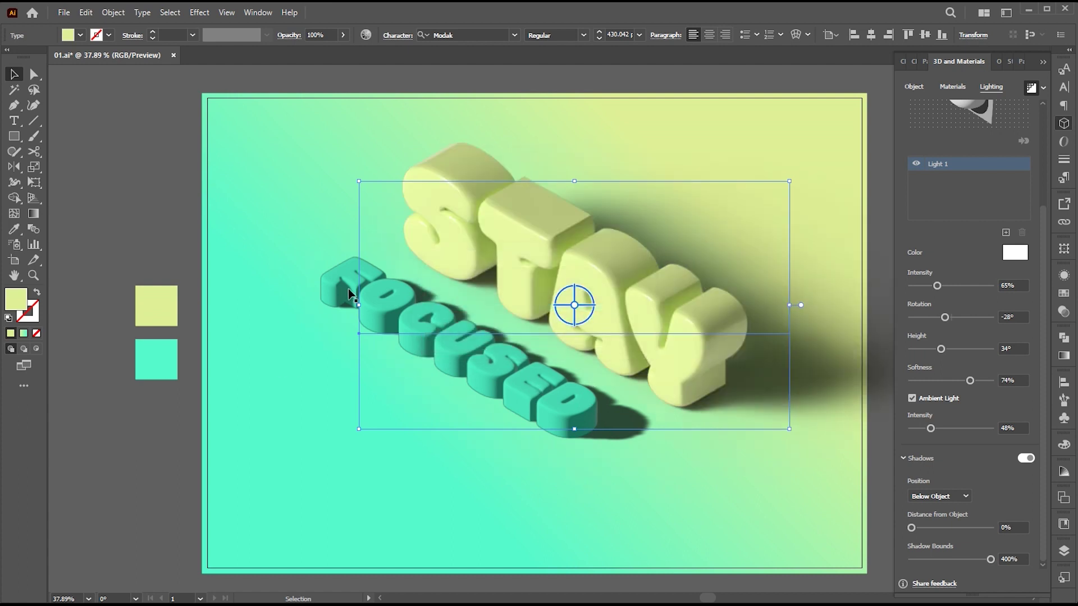
# Step: Zoom in and nudge FOCUSED about 60 px right and 24 px down below STAY
pyautogui.click(343, 290)
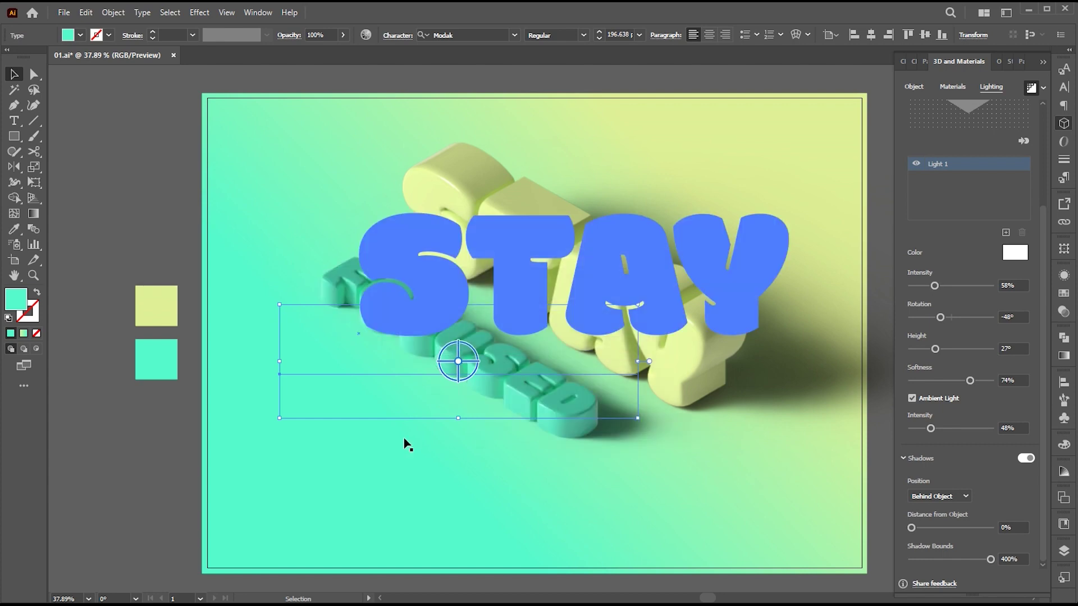
pyautogui.click(144, 498)
pyautogui.press('z')
pyautogui.moveTo(543, 423); pyautogui.dragTo(572, 378)
pyautogui.press('space')
pyautogui.press('v')
pyautogui.moveTo(517, 502); pyautogui.dragTo(772, 488)
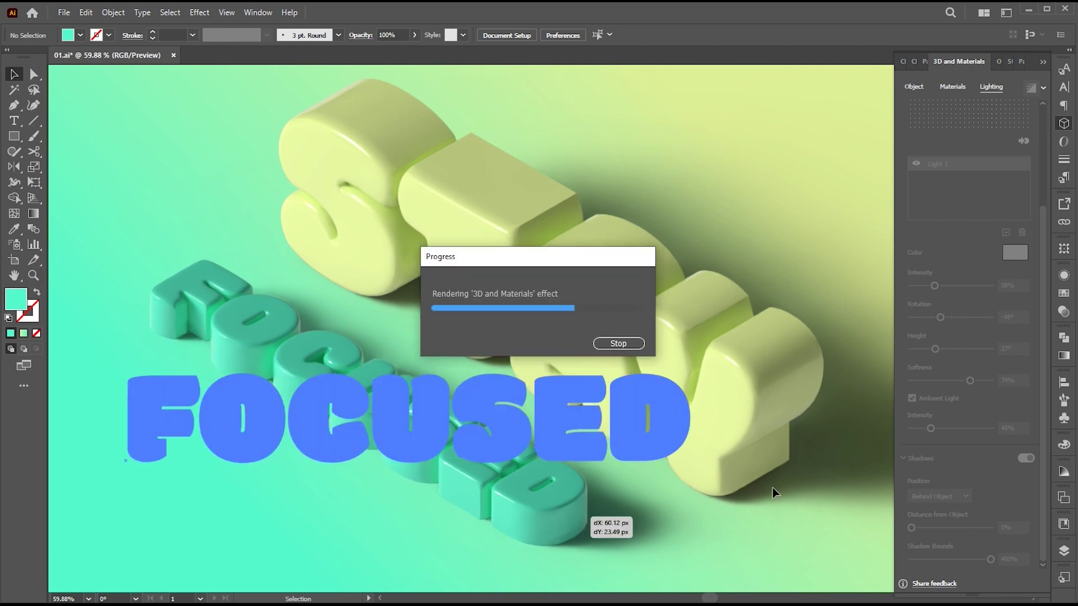
pyautogui.click(84, 188)
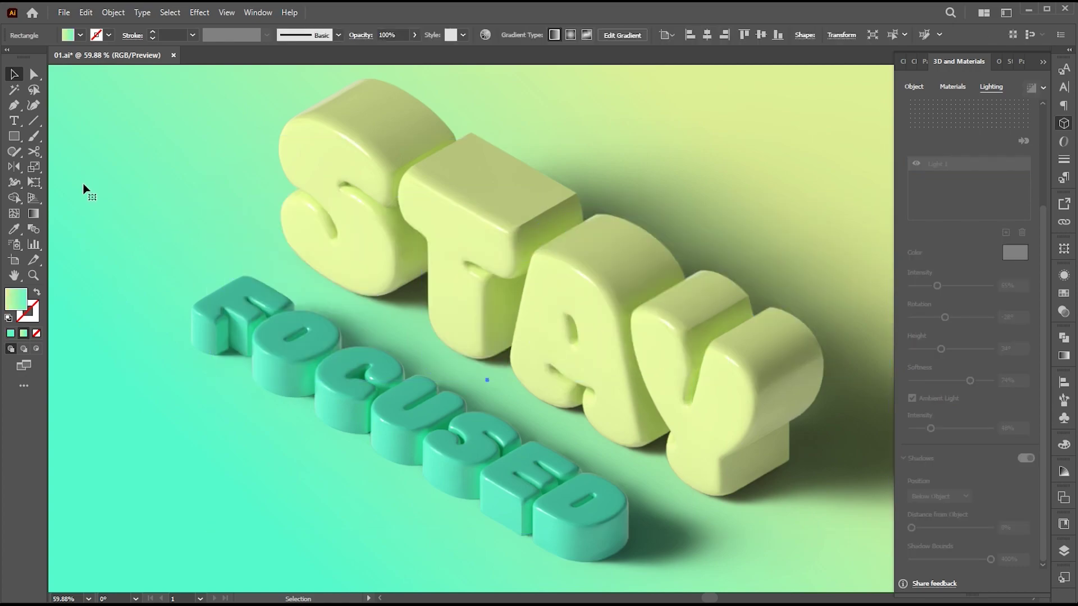